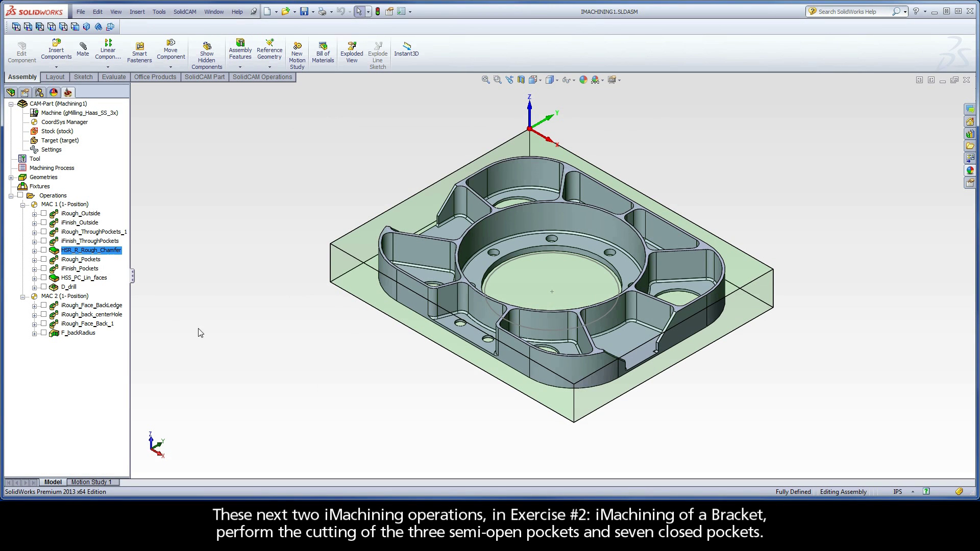
# Step: Select only the iRough_Pockets operation in the CAM tree
pyautogui.click(95, 261)
pyautogui.keyDown('ctrl'); pyautogui.click(91, 270); pyautogui.keyUp('ctrl')
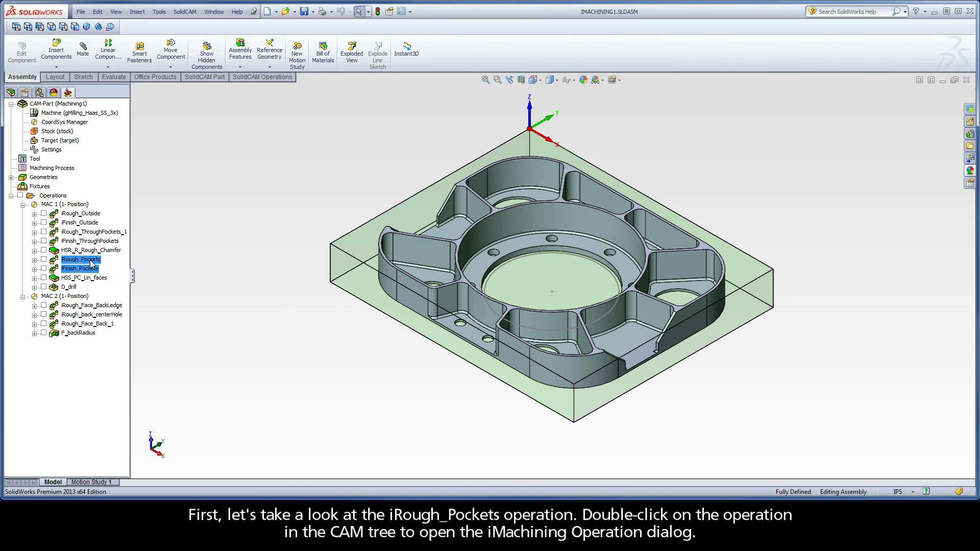
pyautogui.click(91, 259)
# Step: Open the iRough_Pockets settings and show its numbered Pockets chains on the bracket
pyautogui.doubleClick(90, 261)
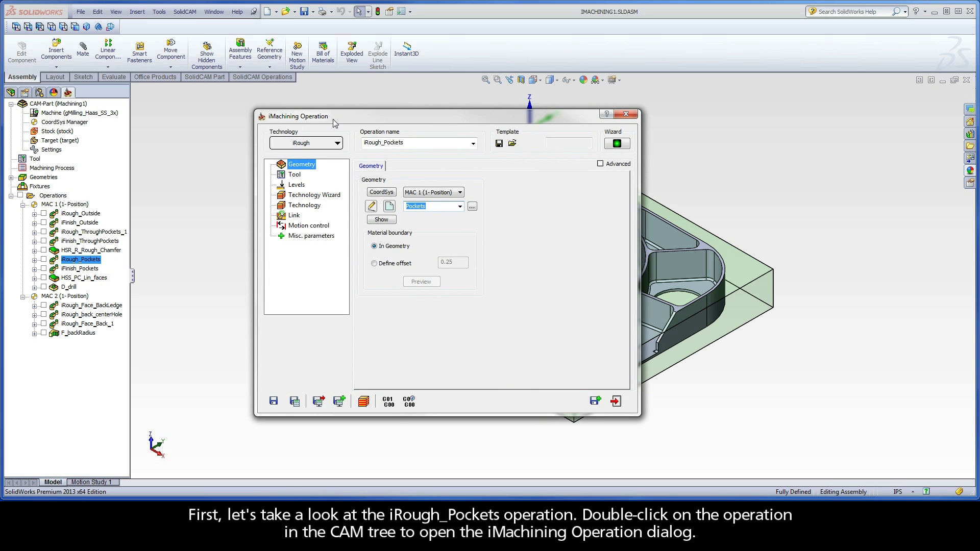
pyautogui.click(380, 220)
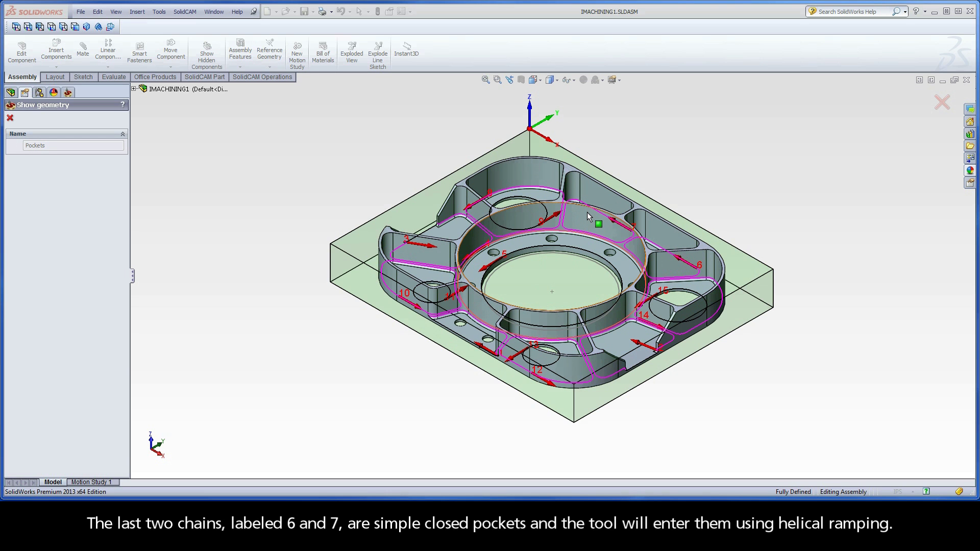
# Step: Review the bull nose mill, milling levels and level 6 cutting conditions (10500 rpm, 225 inch/min)
pyautogui.click(10, 119)
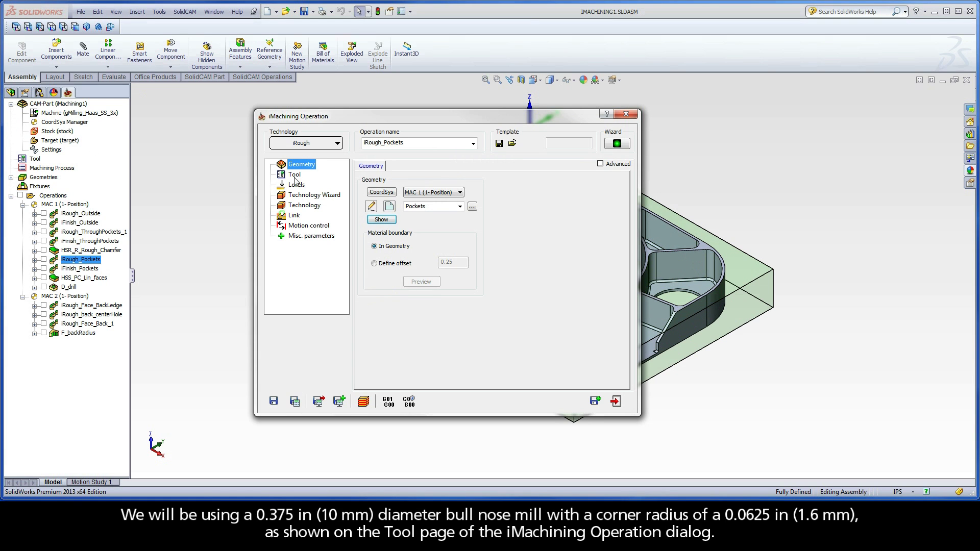
pyautogui.click(295, 175)
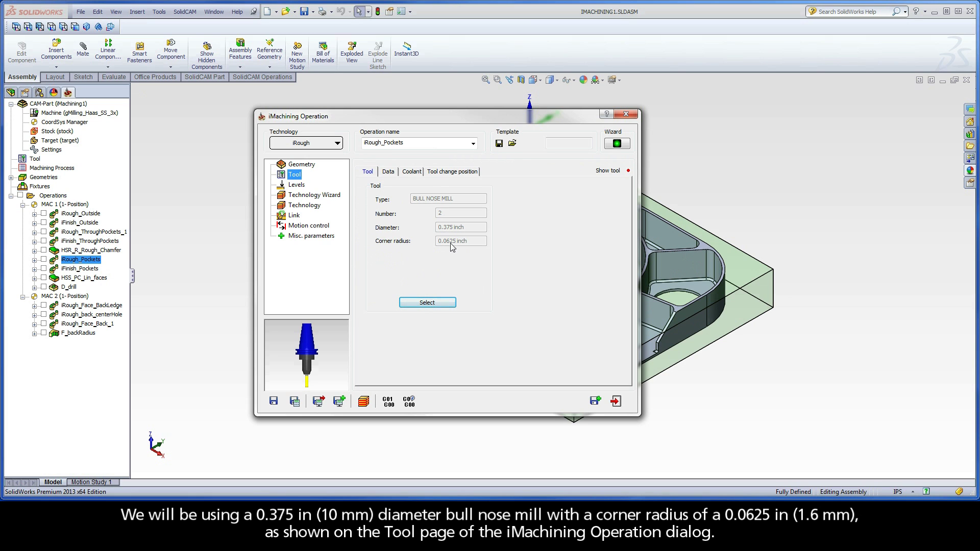
pyautogui.click(296, 185)
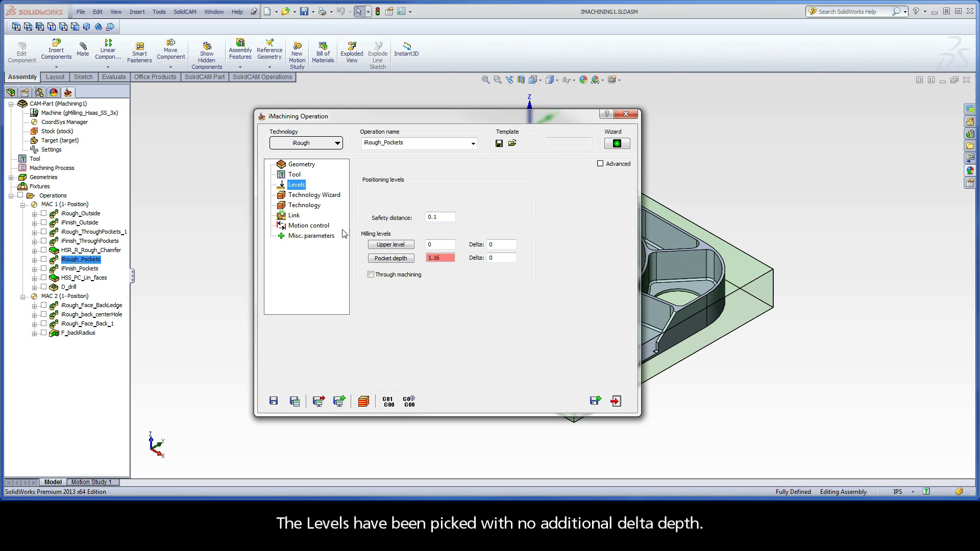
pyautogui.doubleClick(441, 246)
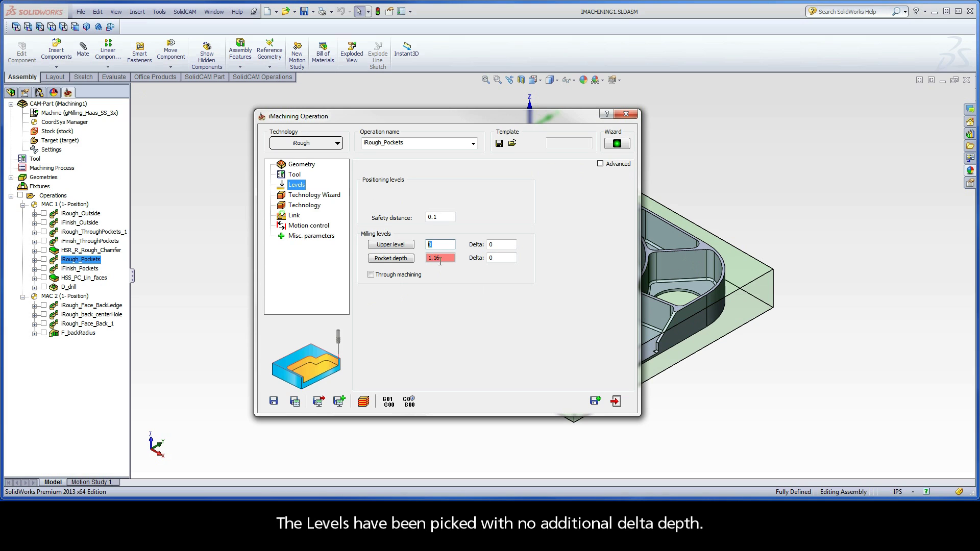
pyautogui.doubleClick(494, 258)
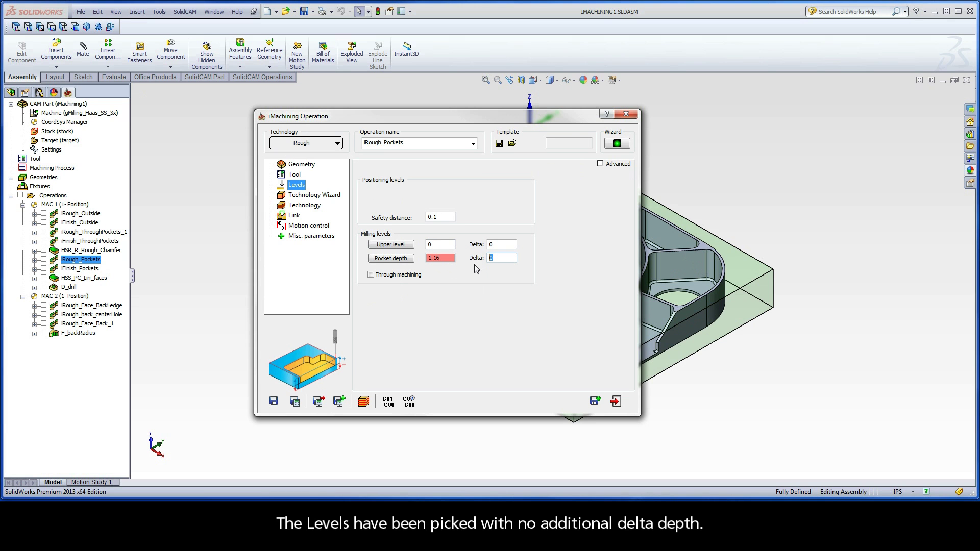
pyautogui.click(313, 196)
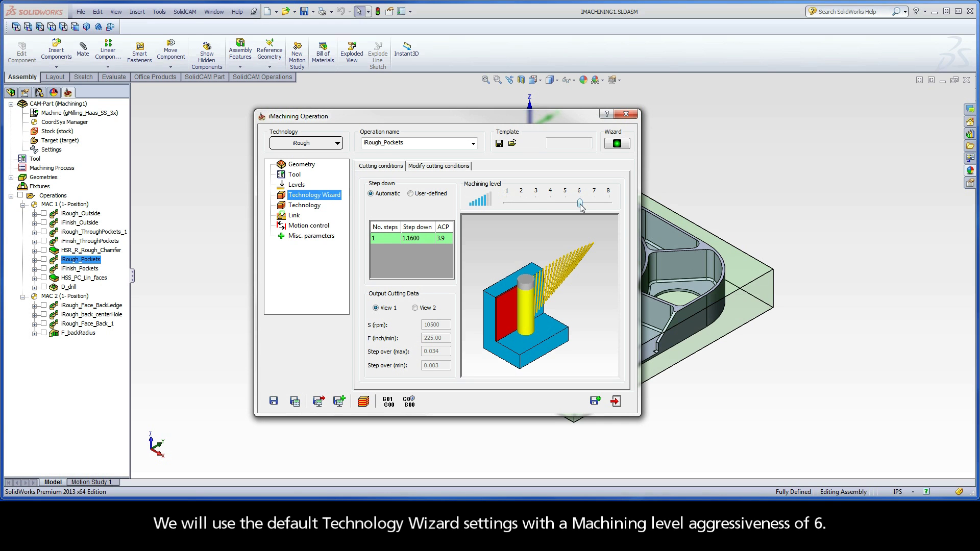
# Step: Check the 0.01 wall / island offset on the Technology page, then simulate the operation
pyautogui.click(314, 208)
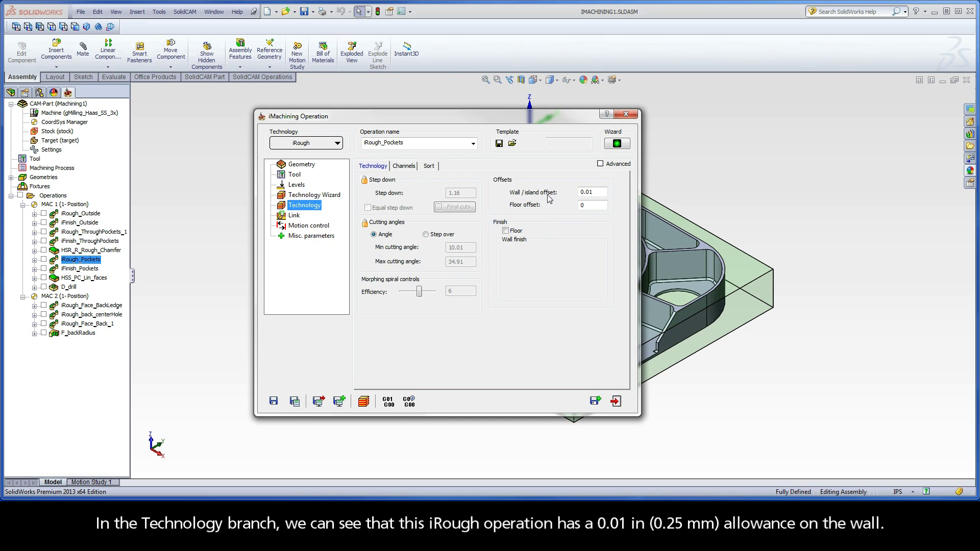
pyautogui.click(571, 193)
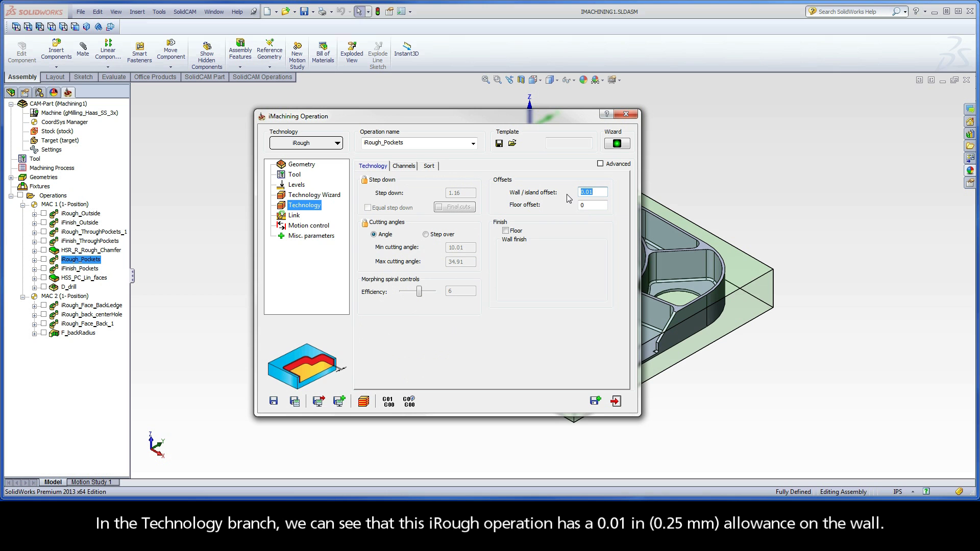
pyautogui.click(363, 402)
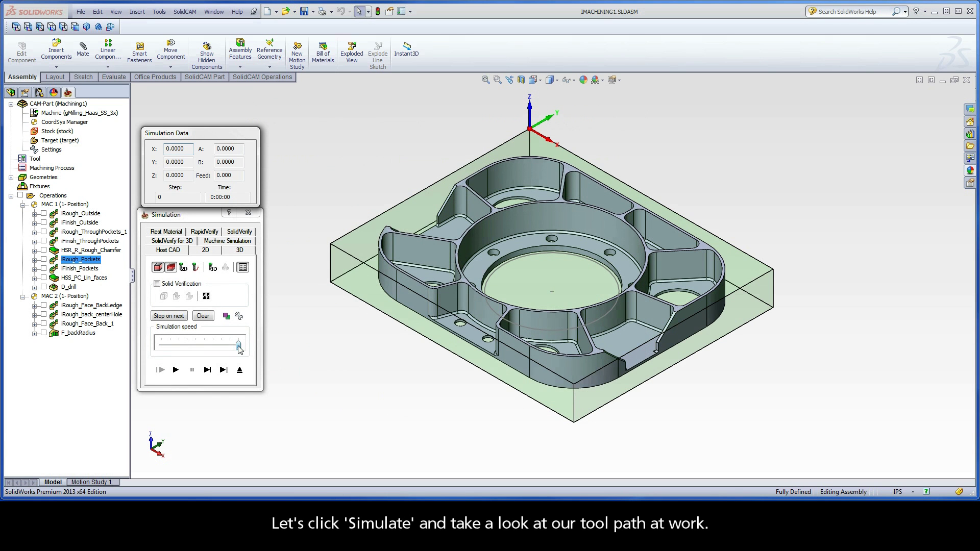
# Step: Play the iRough_Pockets toolpath at reduced speed through every pocket, reaching step 11985
pyautogui.moveTo(238, 345); pyautogui.dragTo(213, 345)
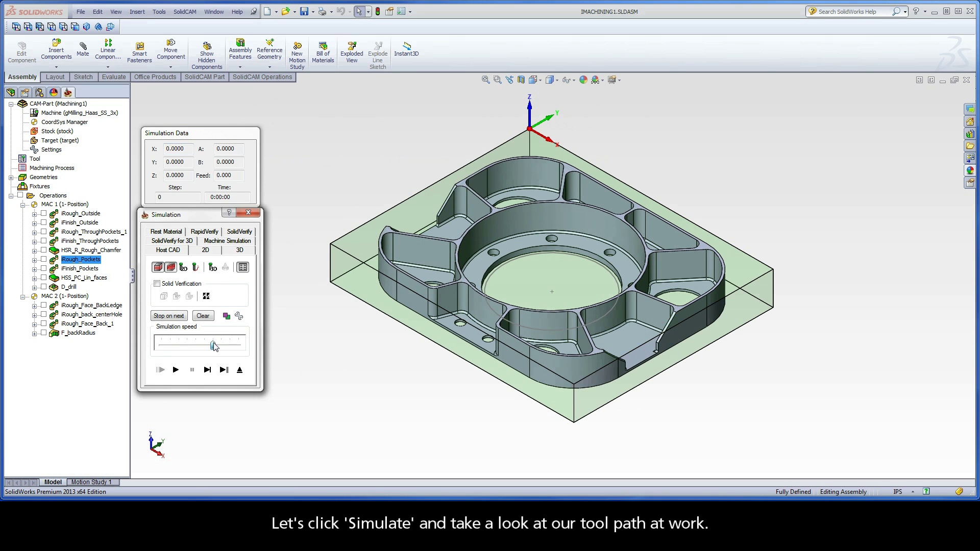
pyautogui.click(176, 370)
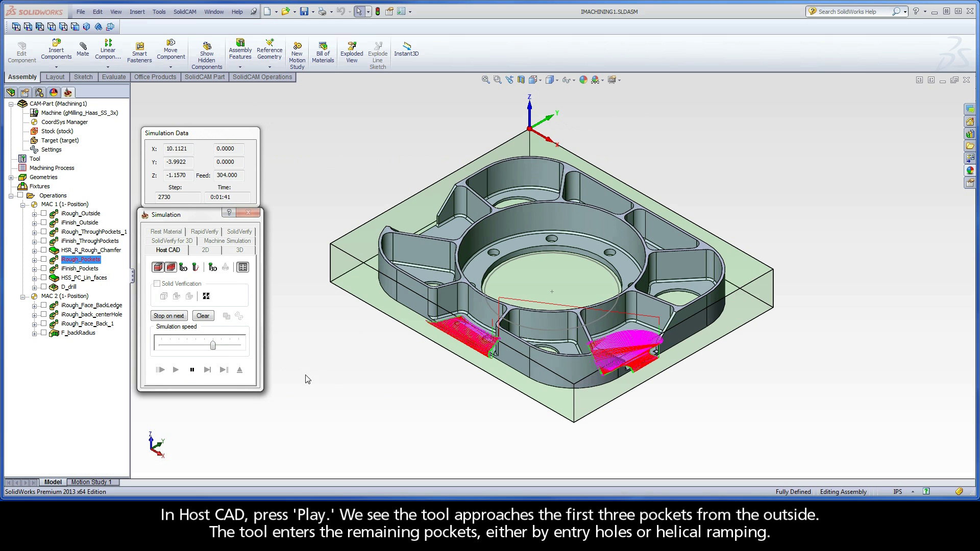
pyautogui.scroll(-3, 561, 256)
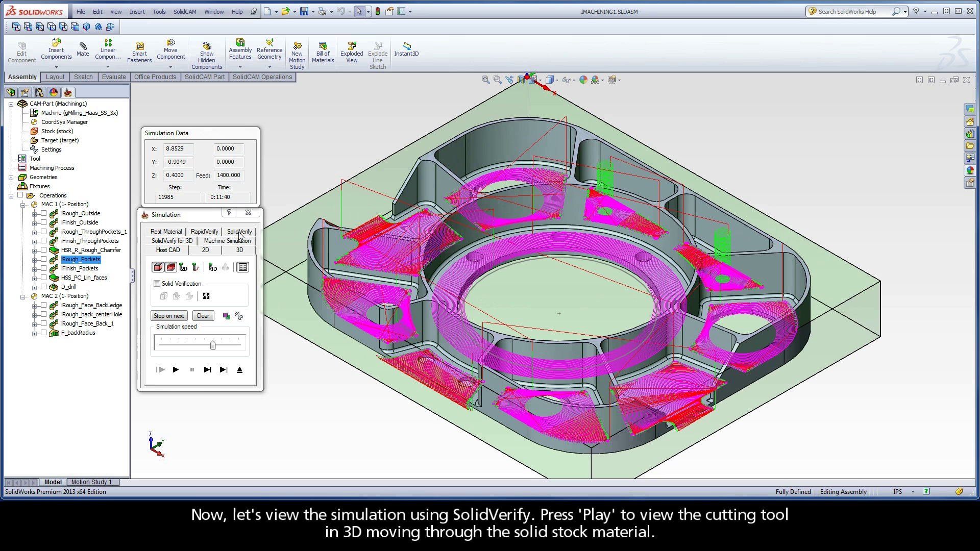
# Step: Run the SolidVerify solid-stock simulation at maximum speed, cutting all pockets to step 11985
pyautogui.click(240, 233)
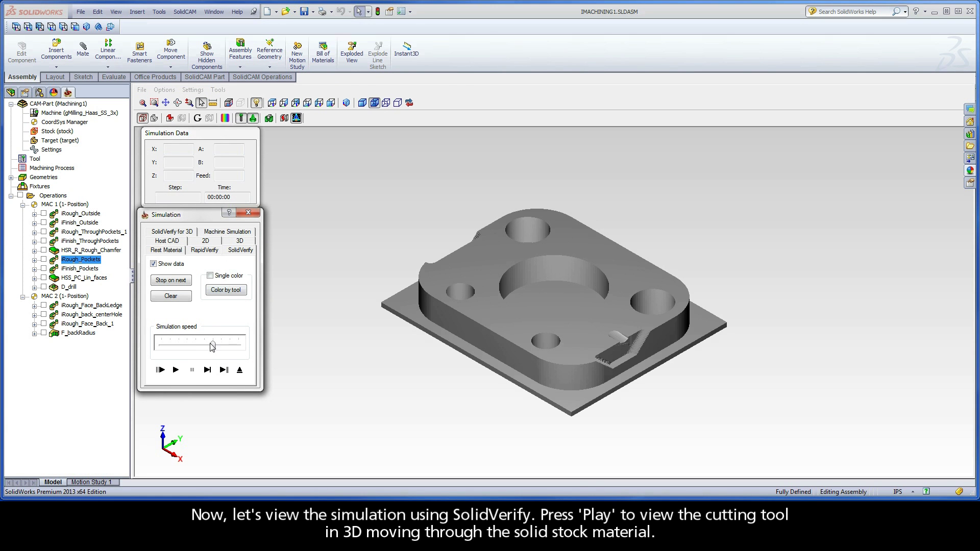
pyautogui.moveTo(213, 347); pyautogui.dragTo(238, 345)
pyautogui.click(175, 370)
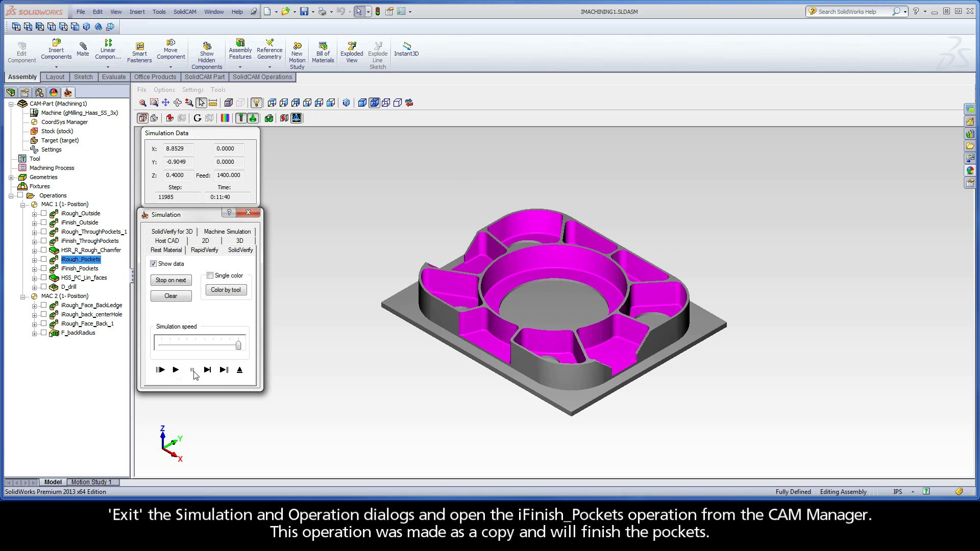
# Step: Exit the simulation and iRough_Pockets dialog, then open the iFinish_Pockets operation
pyautogui.click(239, 370)
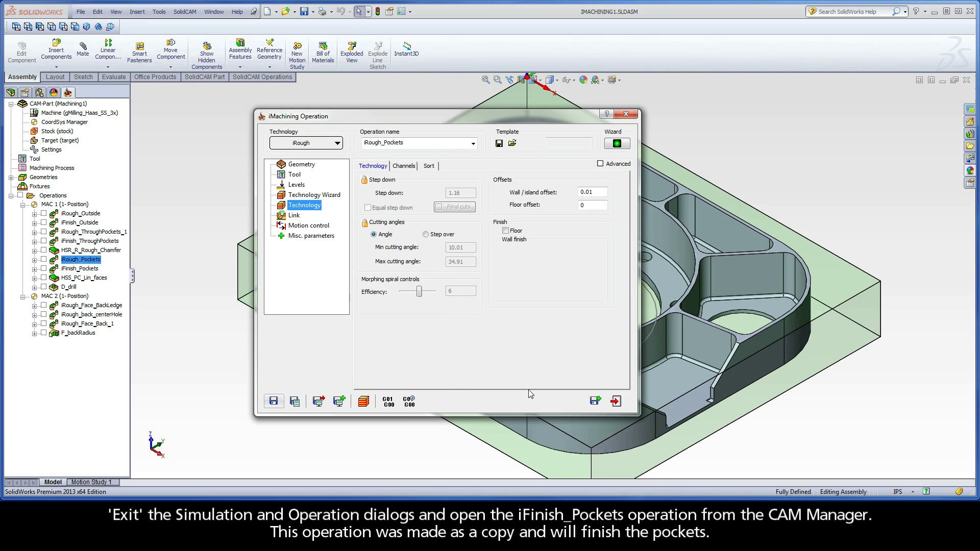
pyautogui.click(615, 401)
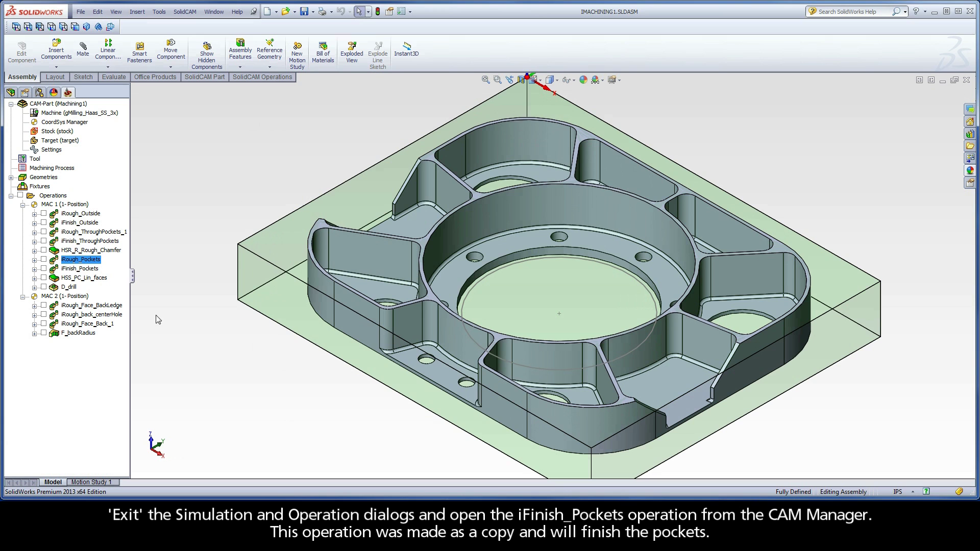
pyautogui.doubleClick(81, 269)
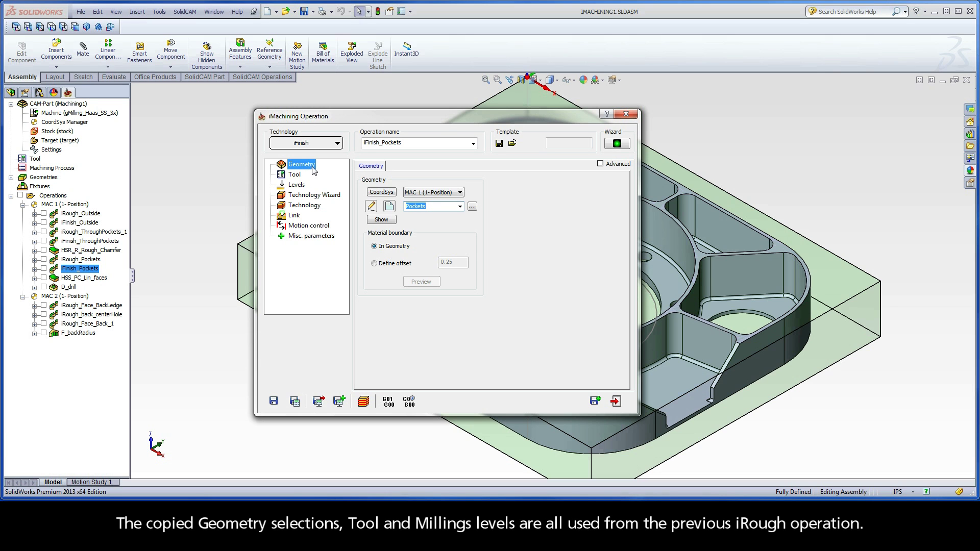
# Step: Review iFinish_Pockets tool, levels, level 6 conditions and Technology page with 0 offsets
pyautogui.click(300, 177)
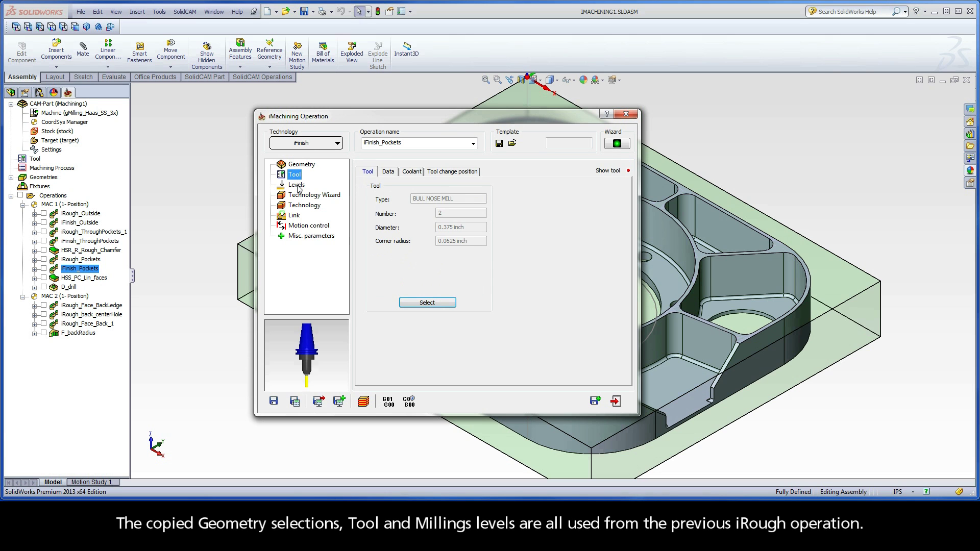
pyautogui.click(297, 186)
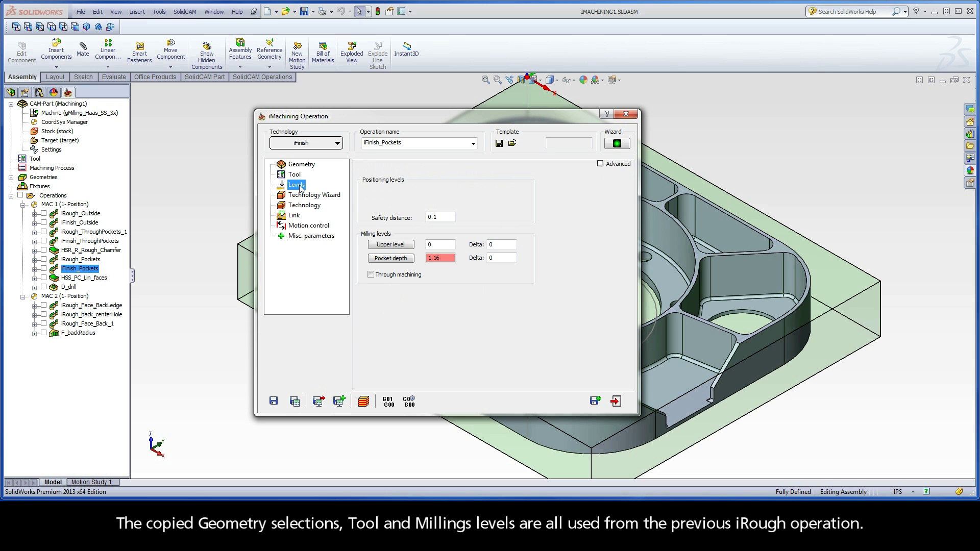
pyautogui.click(309, 196)
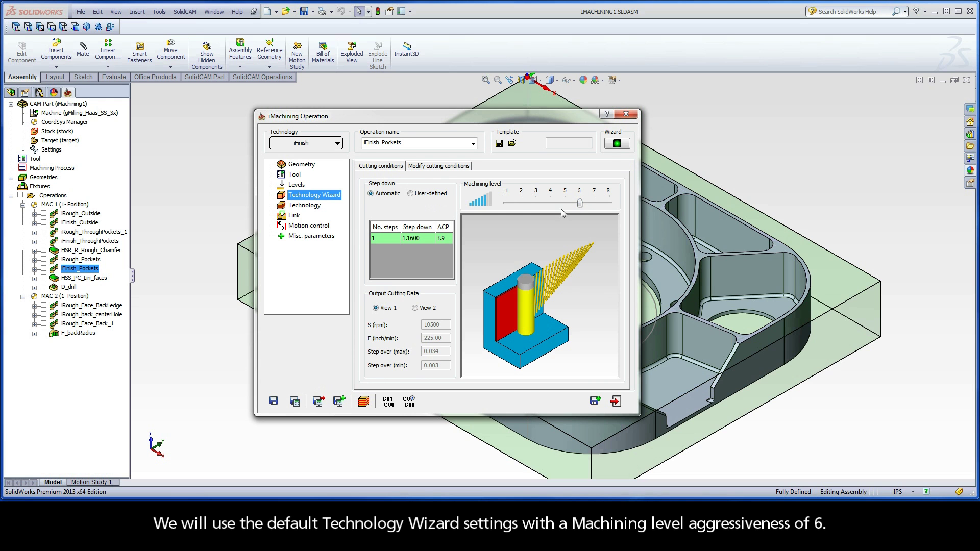
pyautogui.click(304, 206)
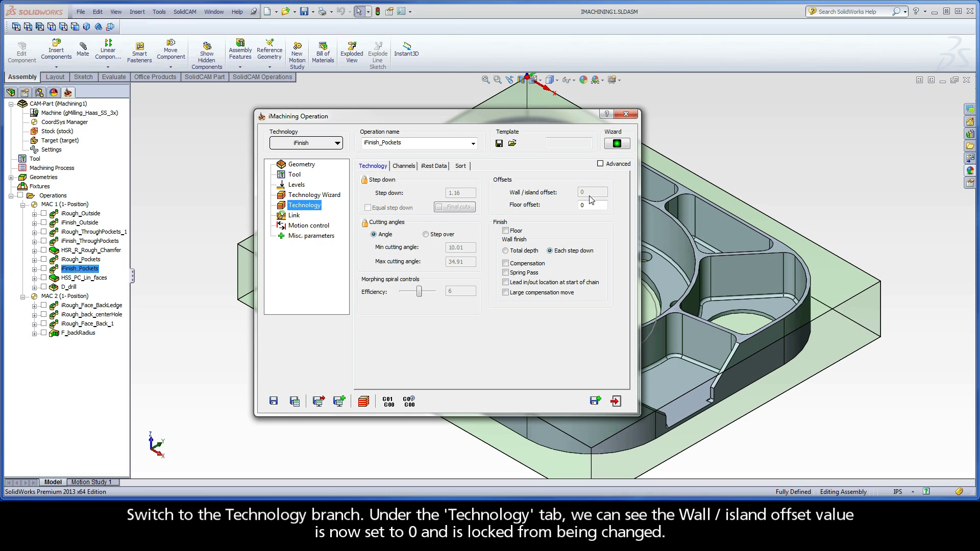
# Step: Confirm iRough_Pockets is the rest-material parent, with previous tool diameter 0.375
pyautogui.click(435, 167)
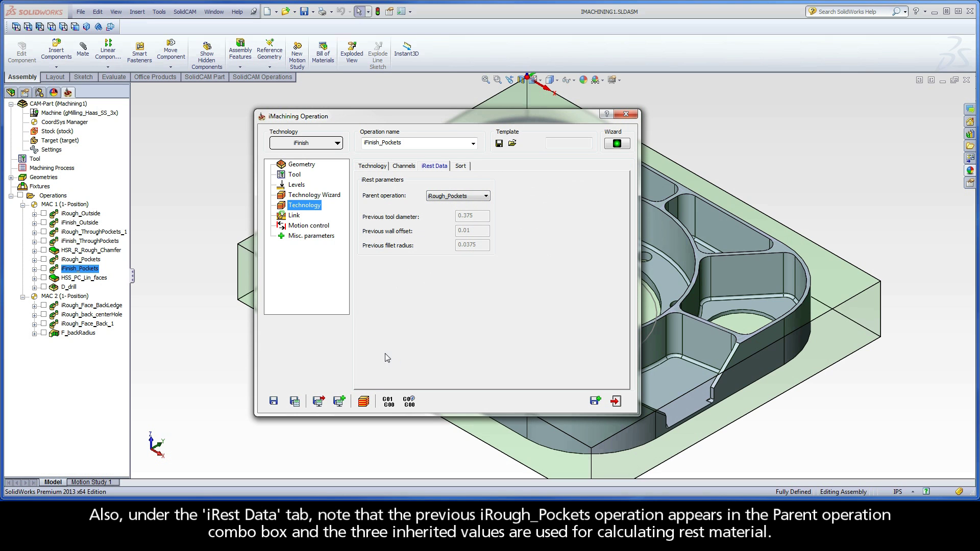
# Step: Simulate iFinish_Pockets at half speed, drawing its wireframe finishing toolpath to step 176
pyautogui.click(364, 402)
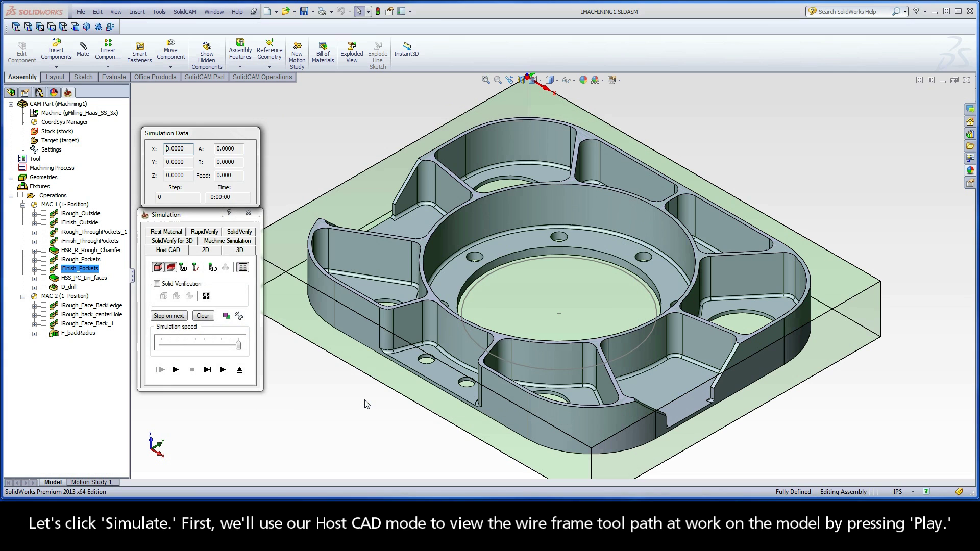
pyautogui.moveTo(238, 345); pyautogui.dragTo(212, 347)
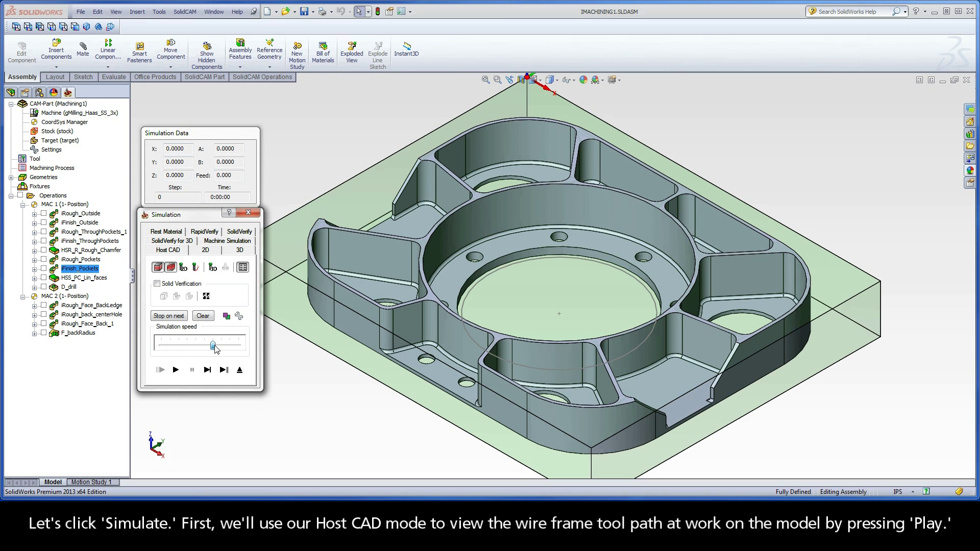
pyautogui.click(175, 371)
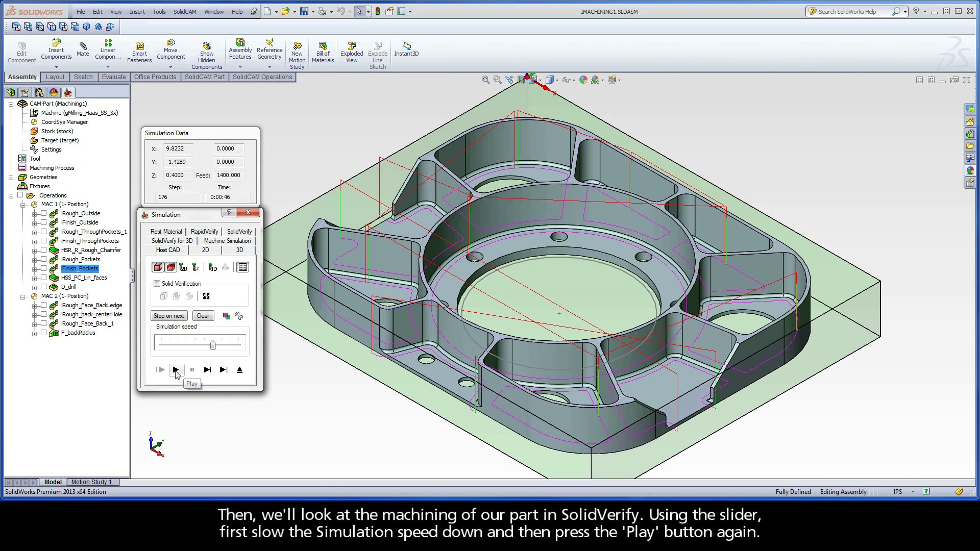
# Step: Simulate the iFinish_Pockets profile passes in SolidVerify, then exit the simulation and the operation dialog
pyautogui.click(239, 232)
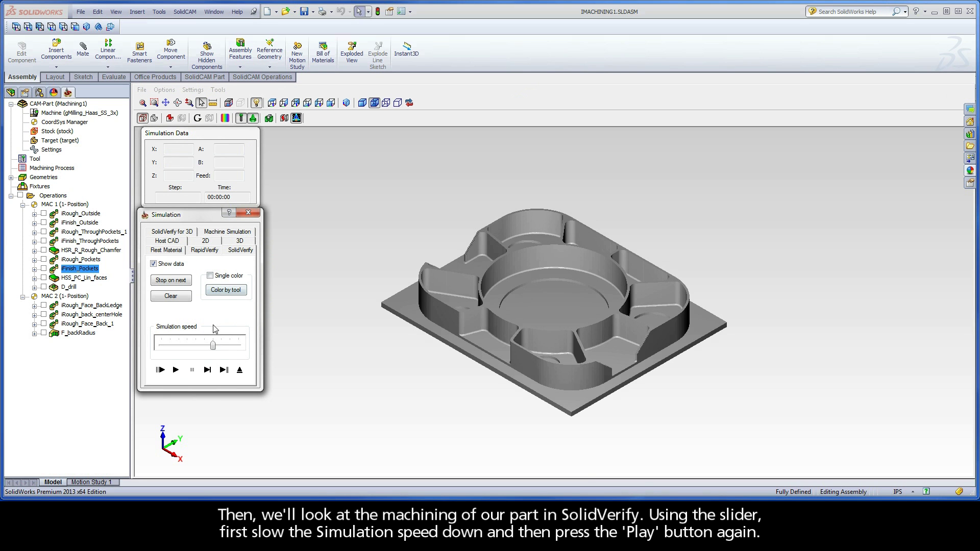
pyautogui.moveTo(212, 343); pyautogui.dragTo(186, 345)
pyautogui.click(175, 370)
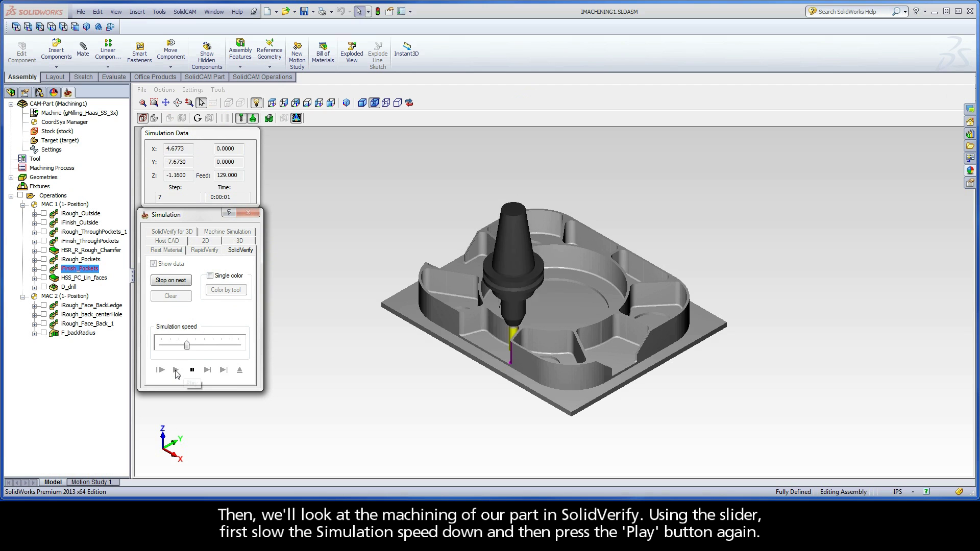
pyautogui.moveTo(192, 346); pyautogui.dragTo(214, 347)
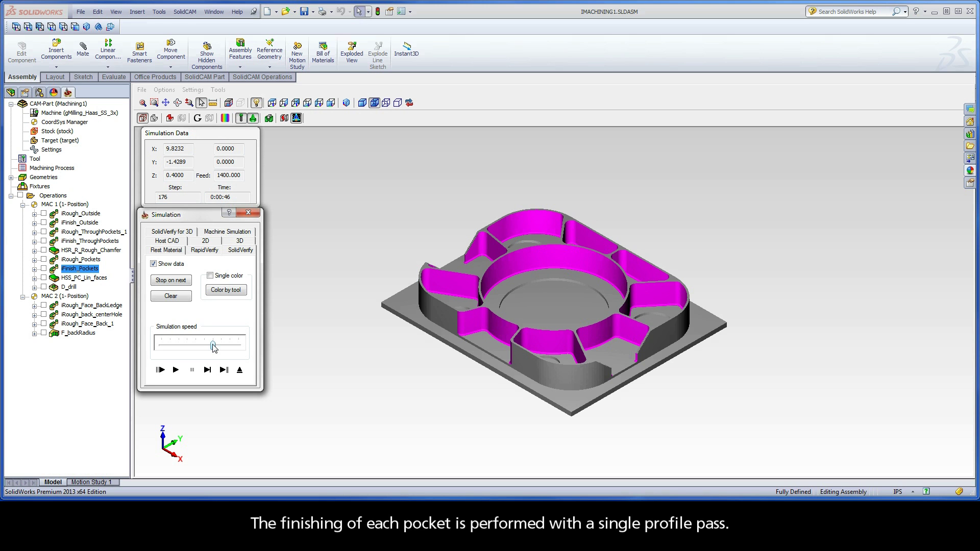
pyautogui.click(240, 370)
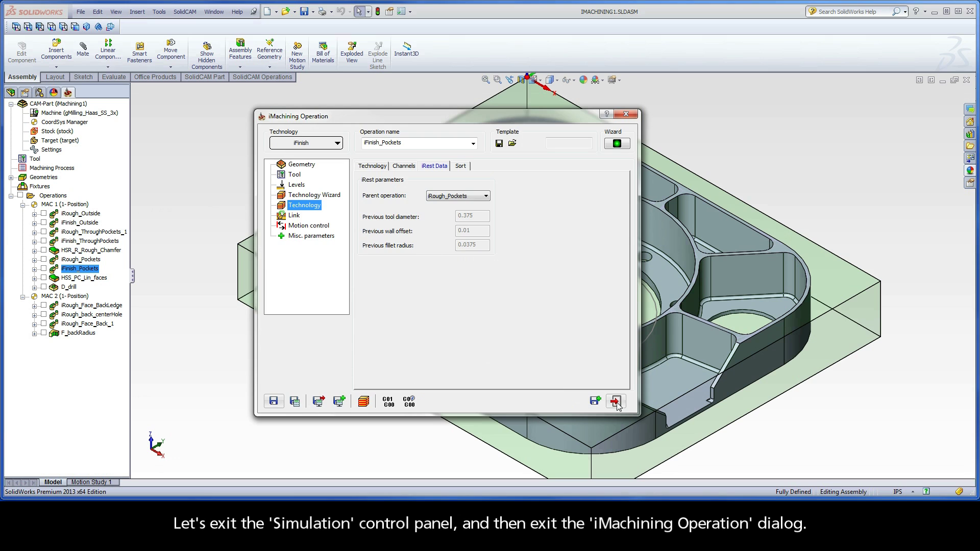
pyautogui.click(616, 401)
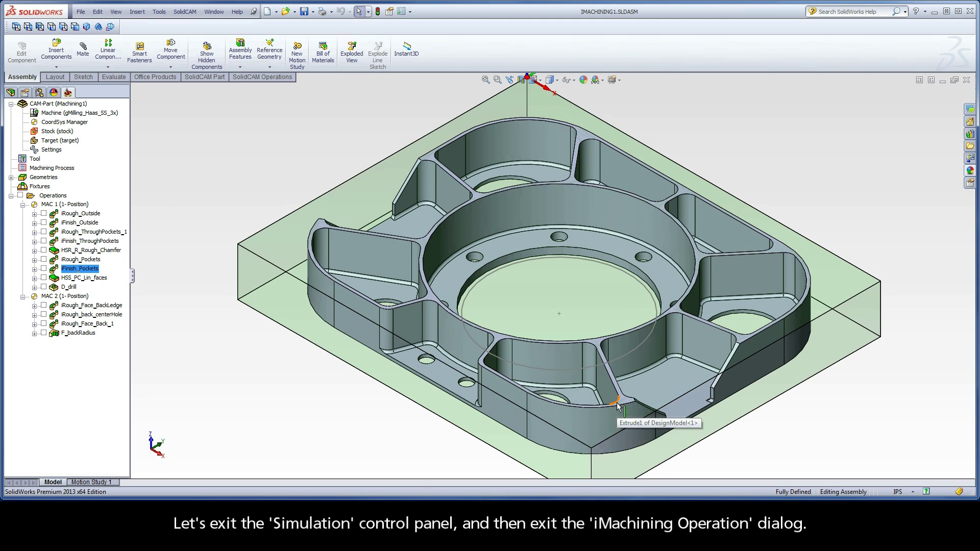